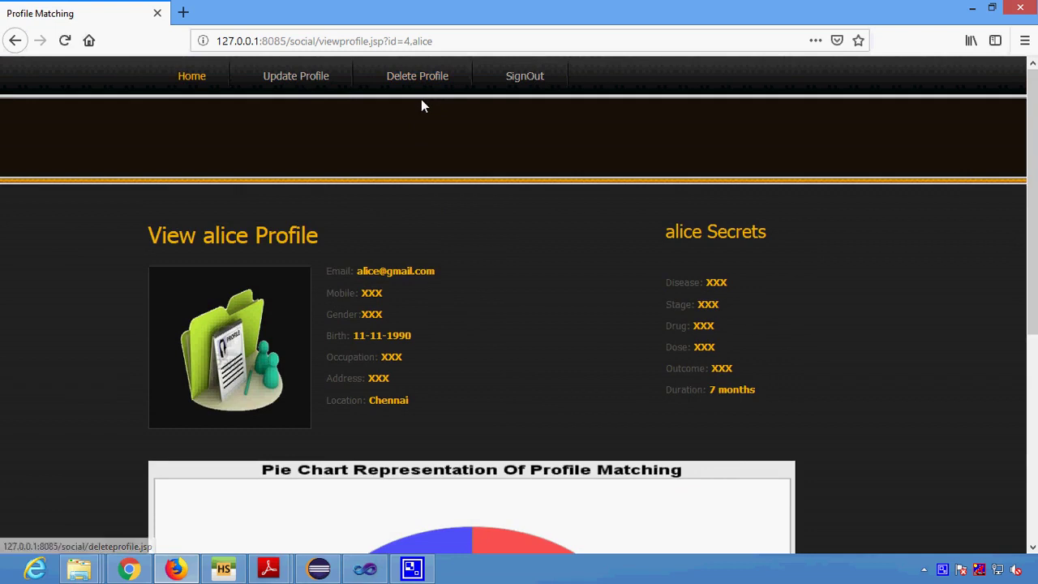
# Sign out of the current account and open the new-user registration form.
pyautogui.click(518, 77)
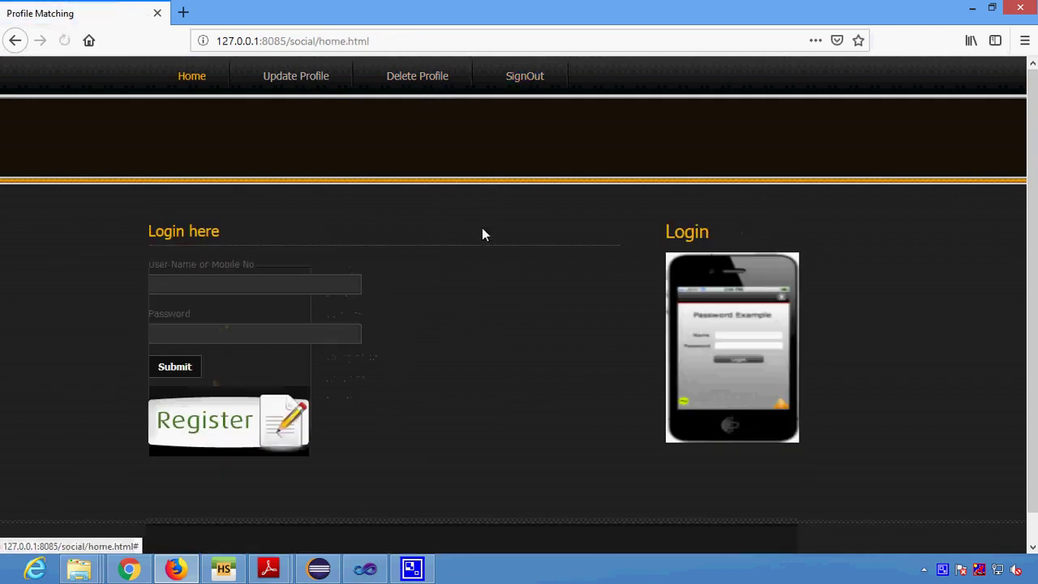
pyautogui.click(251, 442)
pyautogui.scroll(-3, 486, 356)
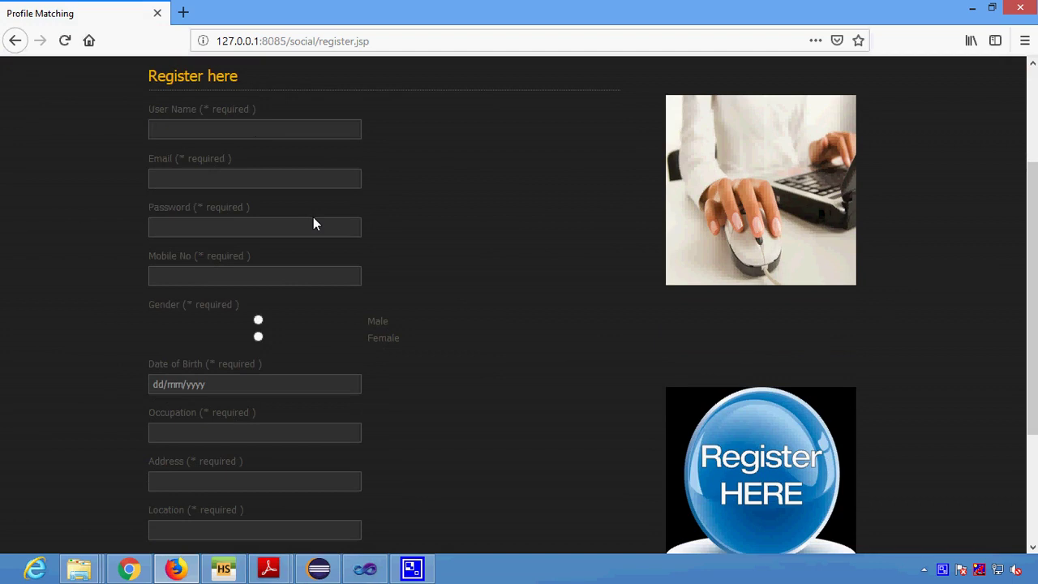
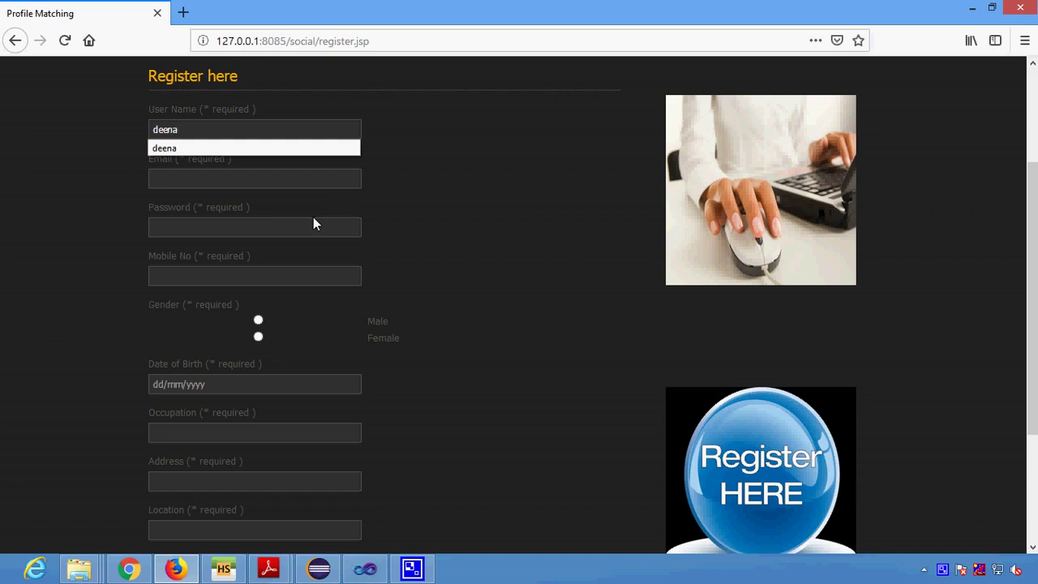
# Enter the new user name, the email address and the account password.
pyautogui.press('Tab')
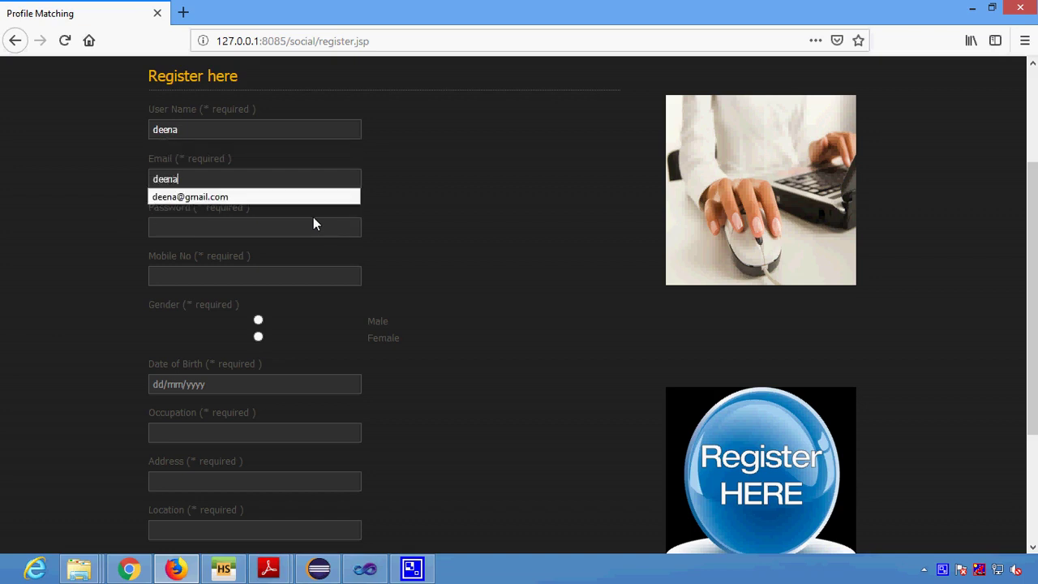
pyautogui.press('Tab')
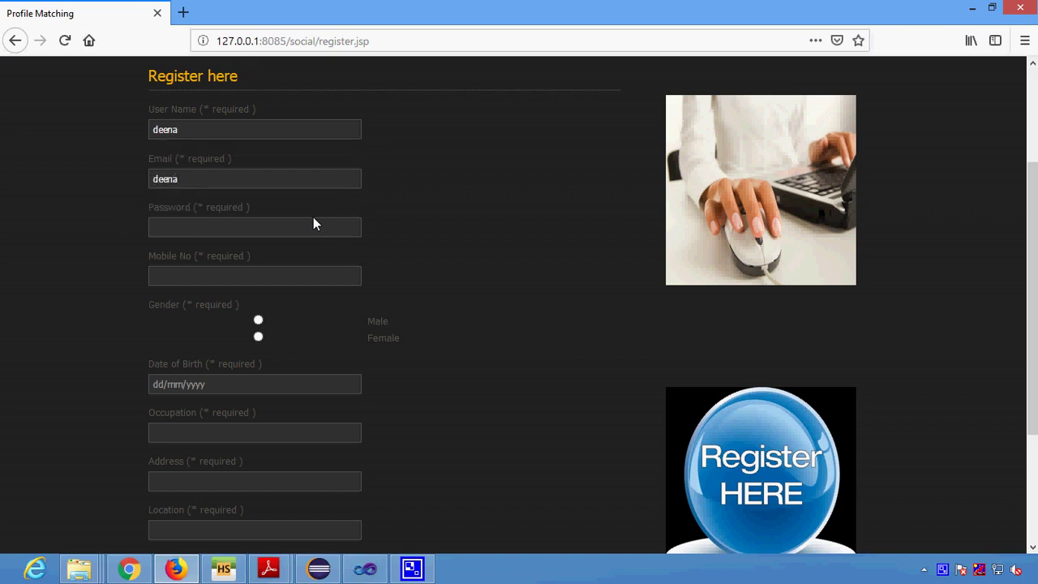
pyautogui.click(262, 185)
pyautogui.write('@')
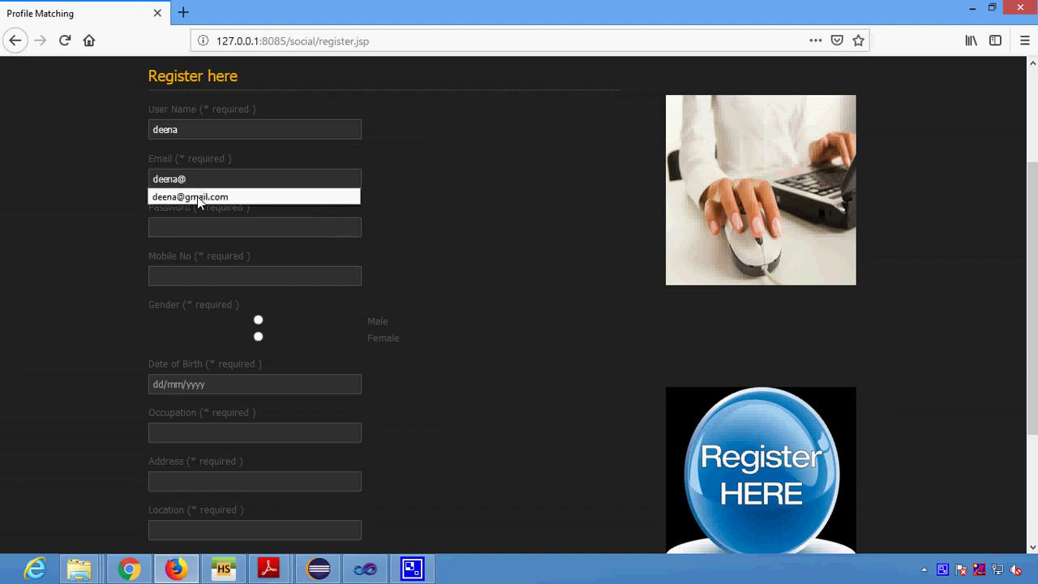
pyautogui.click(203, 196)
pyautogui.click(189, 230)
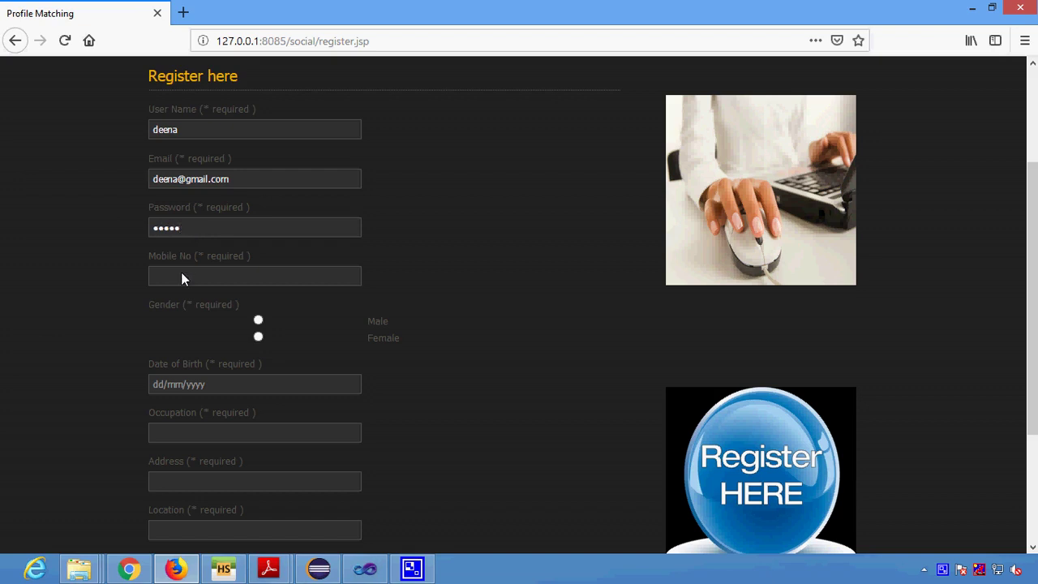
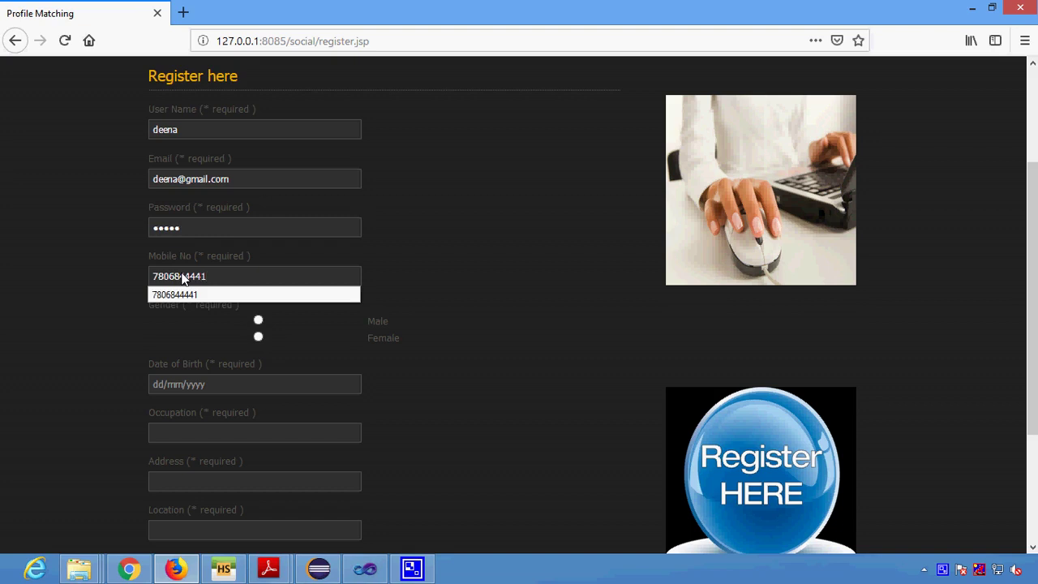
# Set the gender to Male after the mobile number.
pyautogui.click(489, 333)
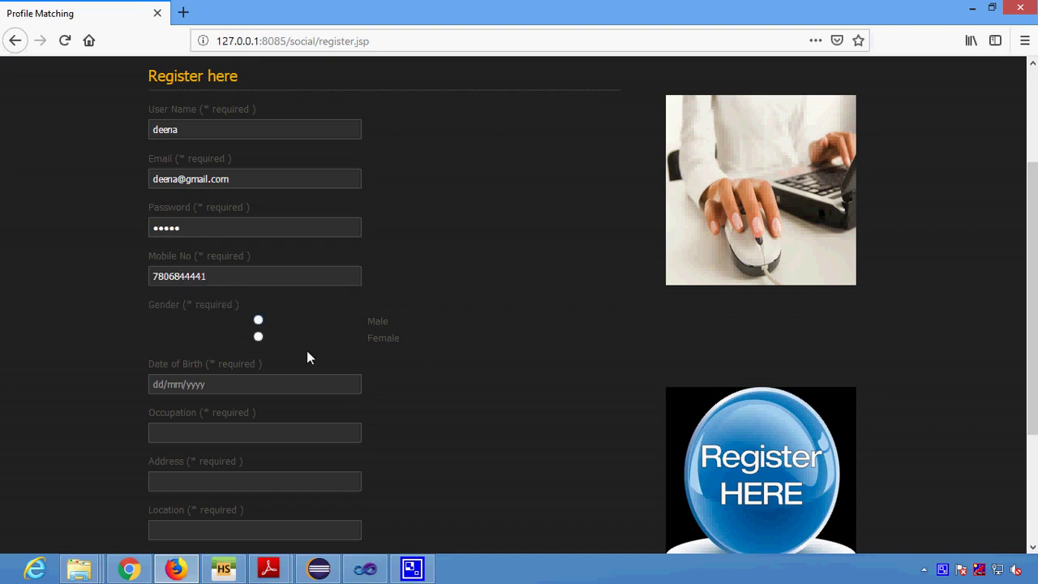
pyautogui.click(258, 320)
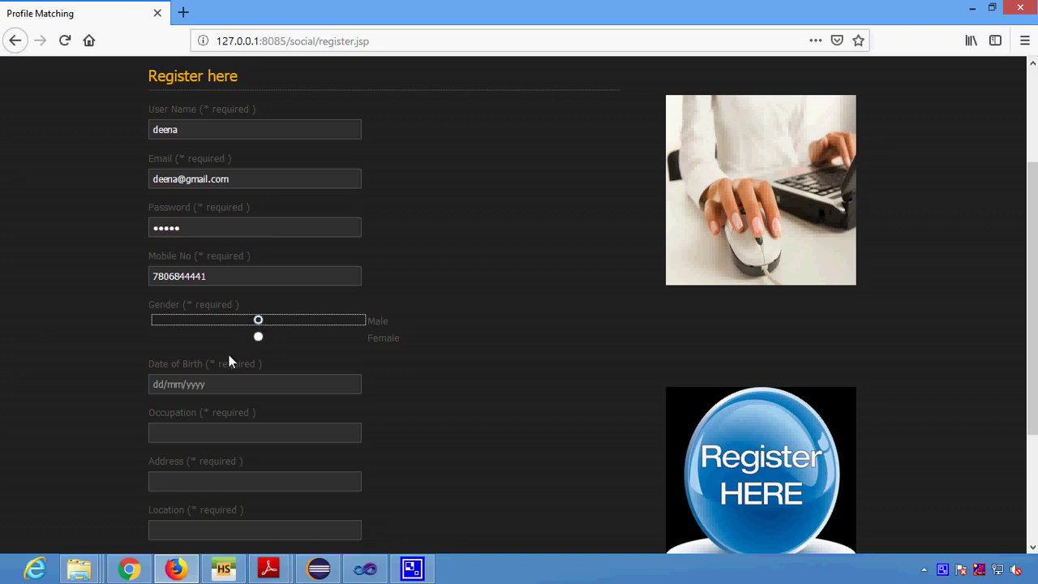
pyautogui.scroll(-3, 229, 355)
pyautogui.click(155, 229)
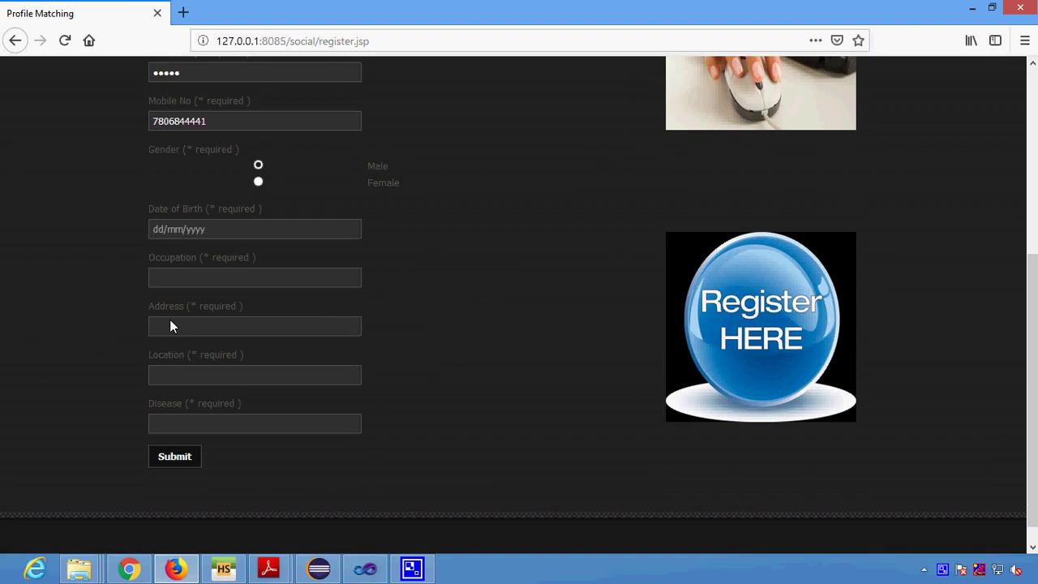
pyautogui.write('01/08/1999')
pyautogui.click(193, 272)
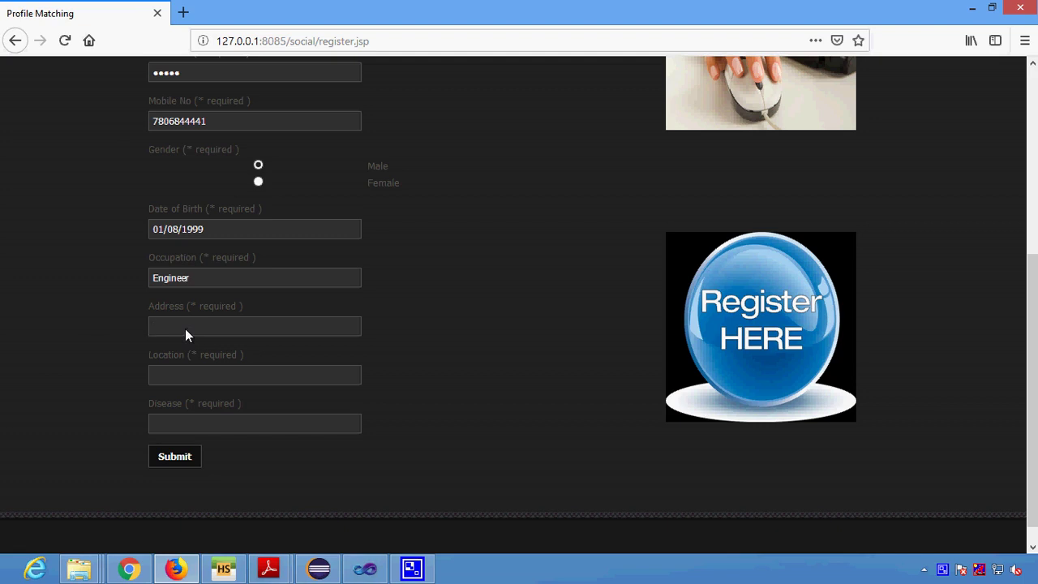
pyautogui.click(184, 328)
pyautogui.write('Che')
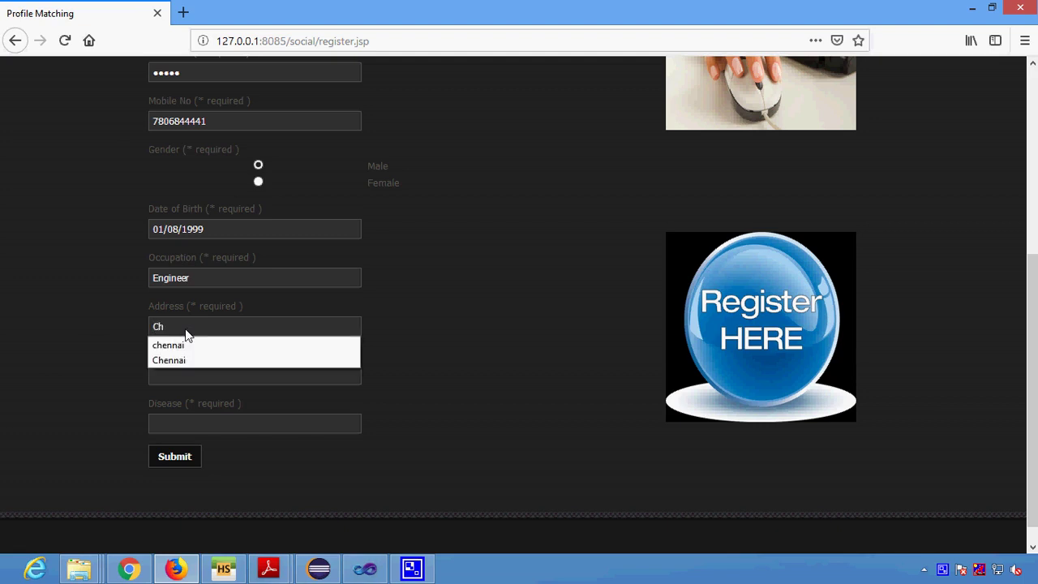
pyautogui.press('BackSpace')
pyautogui.press('BackSpace')
pyautogui.press('BackSpace')
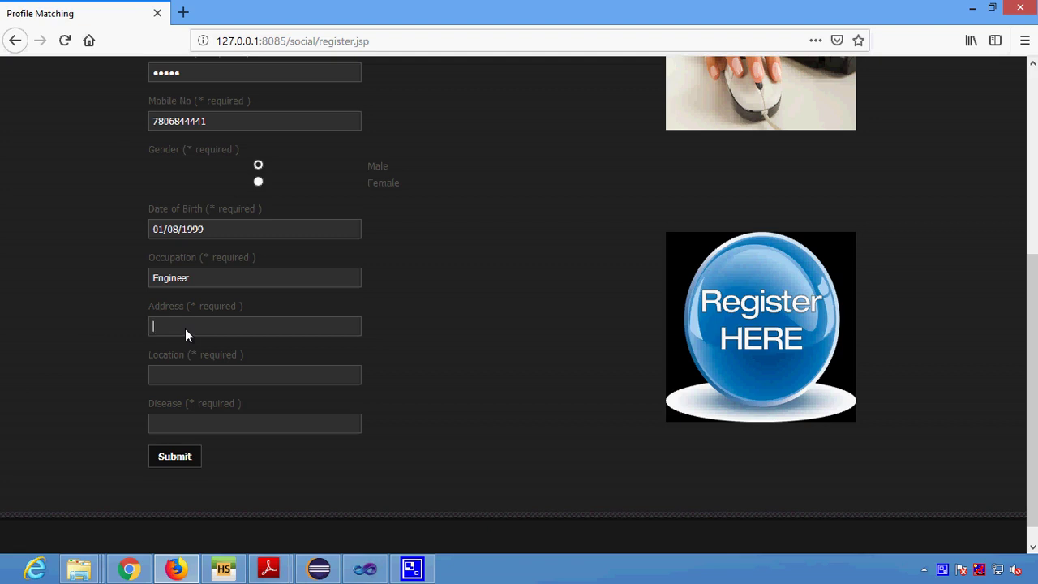
pyautogui.click(185, 328)
pyautogui.write('Chennai')
# Set location Bangalore and disease Cancer, then submit the registration.
pyautogui.press('Tab')
pyautogui.write('Bangalore')
pyautogui.write('Ca')
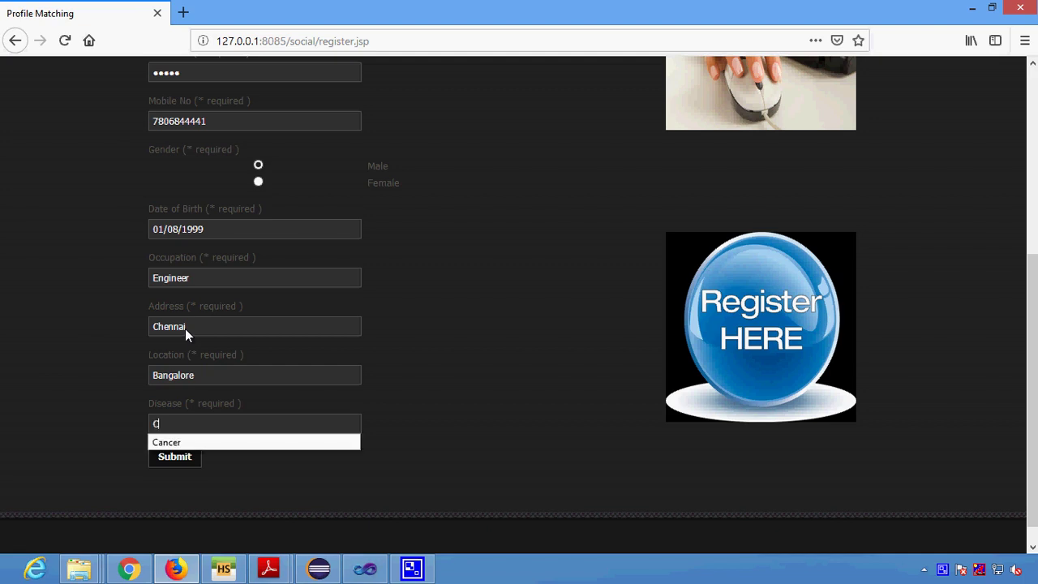
pyautogui.press('BackSpace')
pyautogui.press('BackSpace')
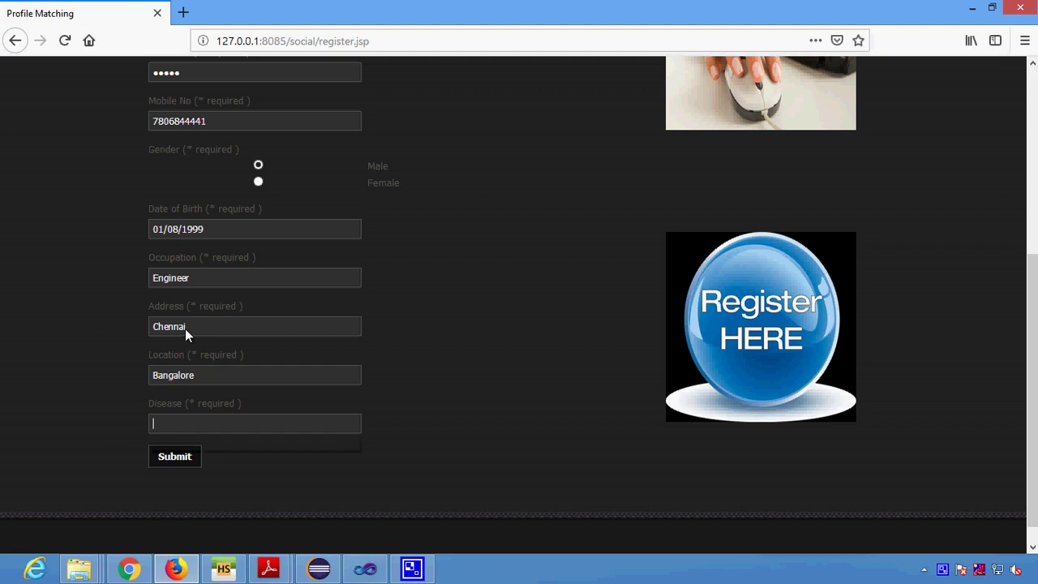
pyautogui.write('Cancer')
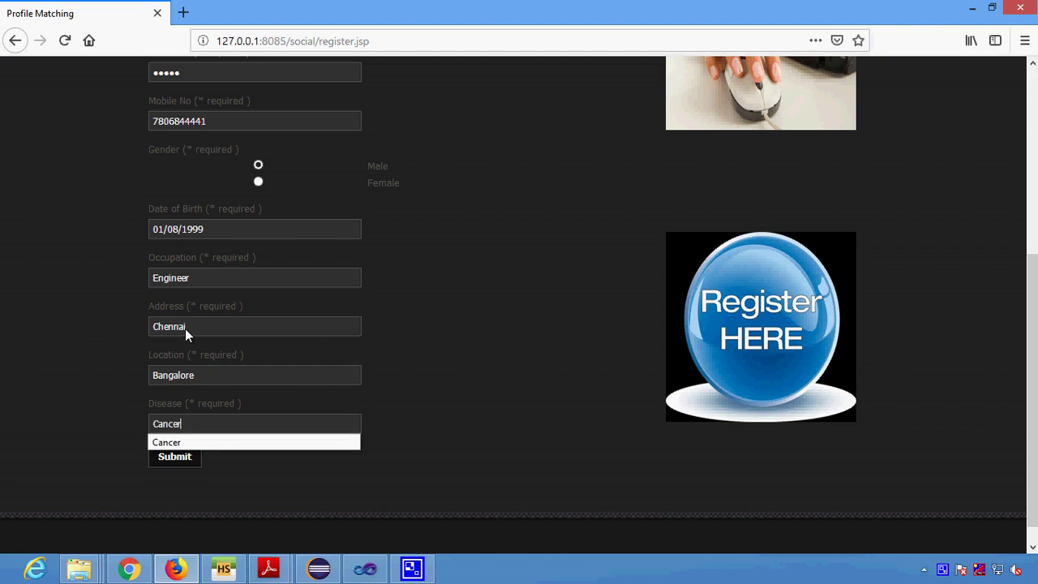
pyautogui.click(168, 460)
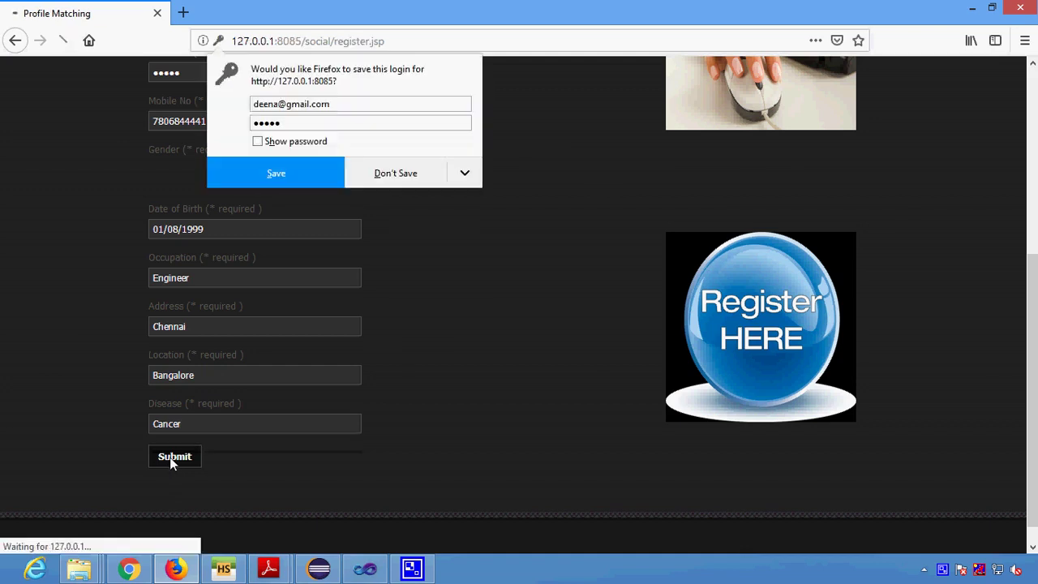
# Decline Firefox's save-login prompt, set disease stage Middle and drug CancerDrug.
pyautogui.click(395, 174)
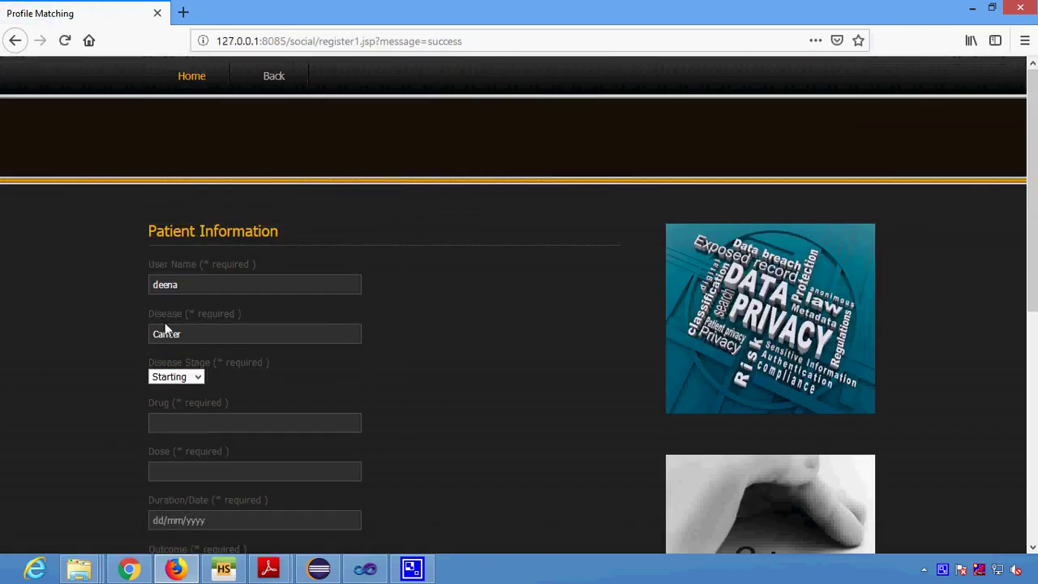
pyautogui.scroll(-2, 170, 340)
pyautogui.click(181, 300)
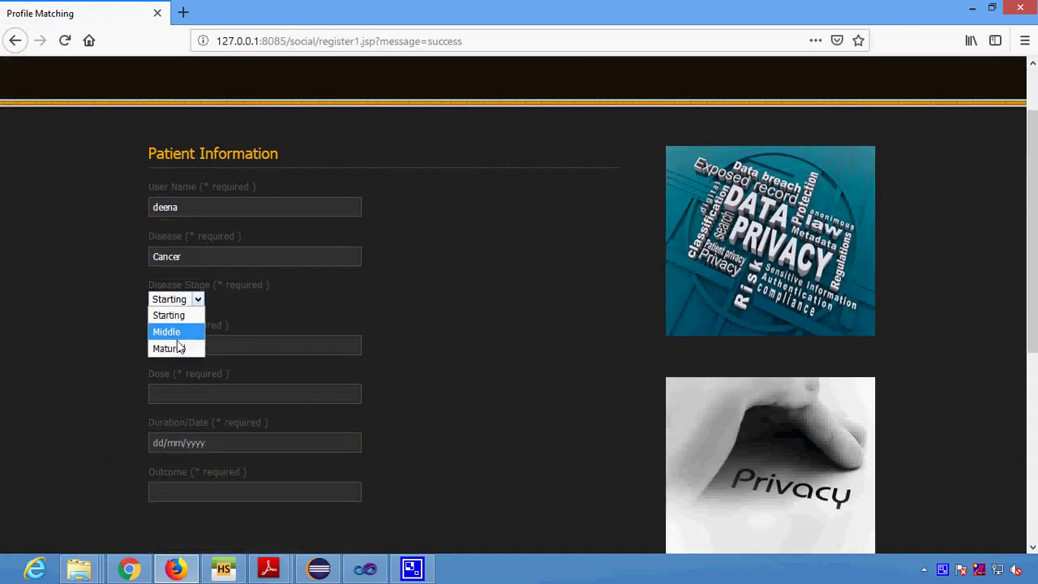
pyautogui.click(179, 334)
pyautogui.click(181, 350)
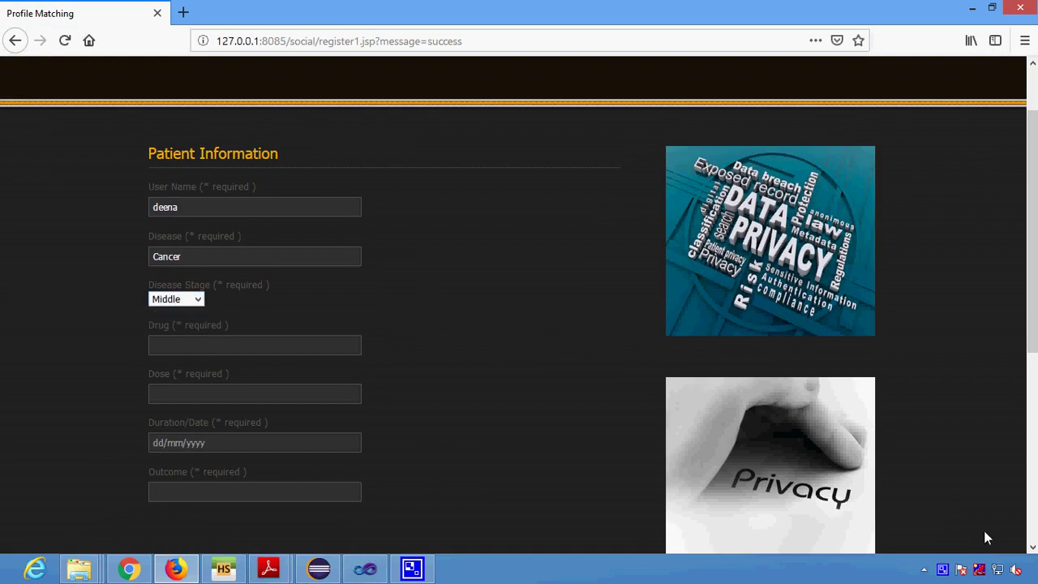
pyautogui.rightClick(943, 570)
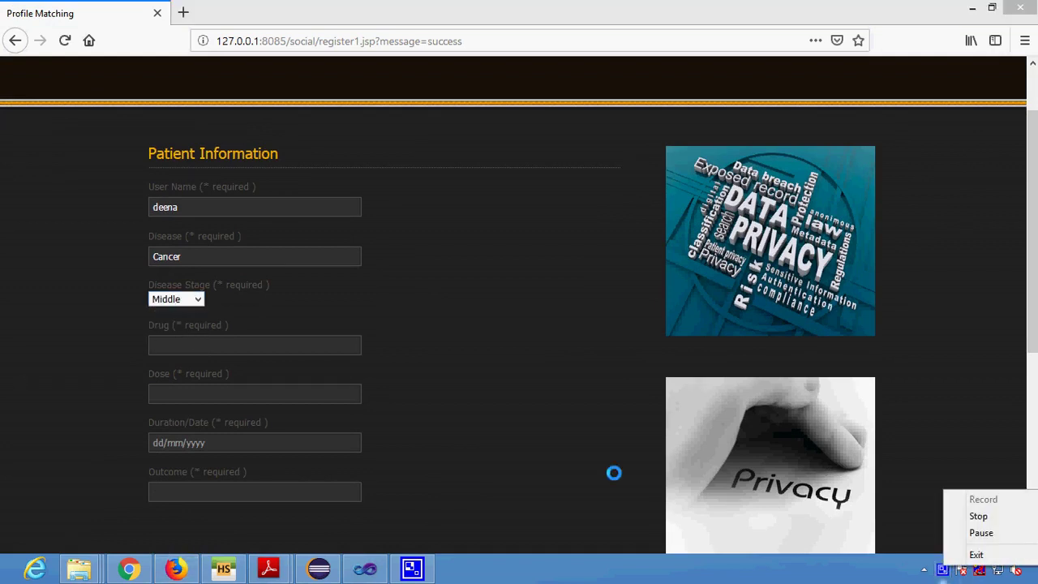
pyautogui.click(195, 345)
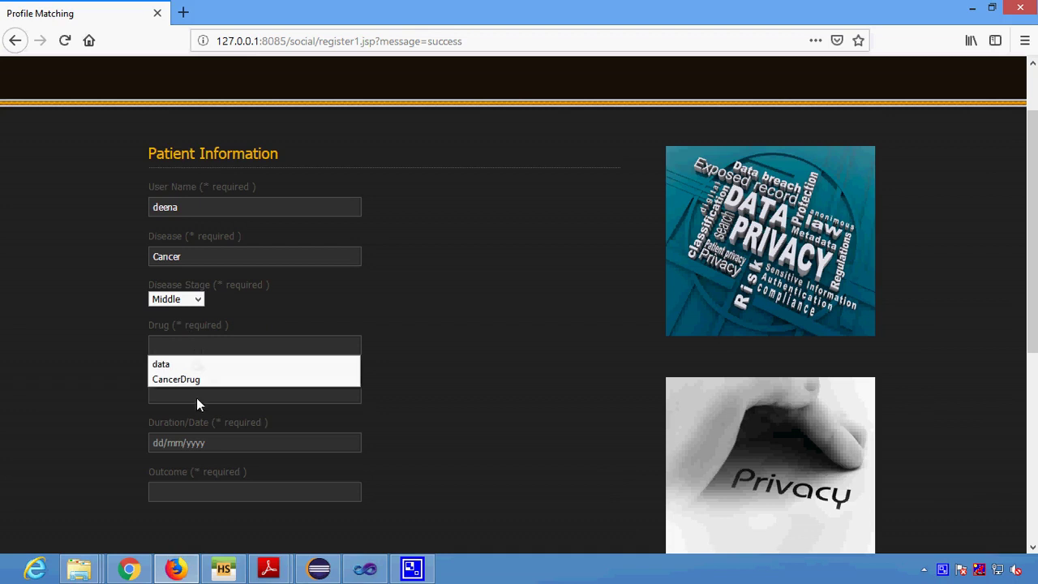
pyautogui.press('Escape')
pyautogui.write('CancerDrug')
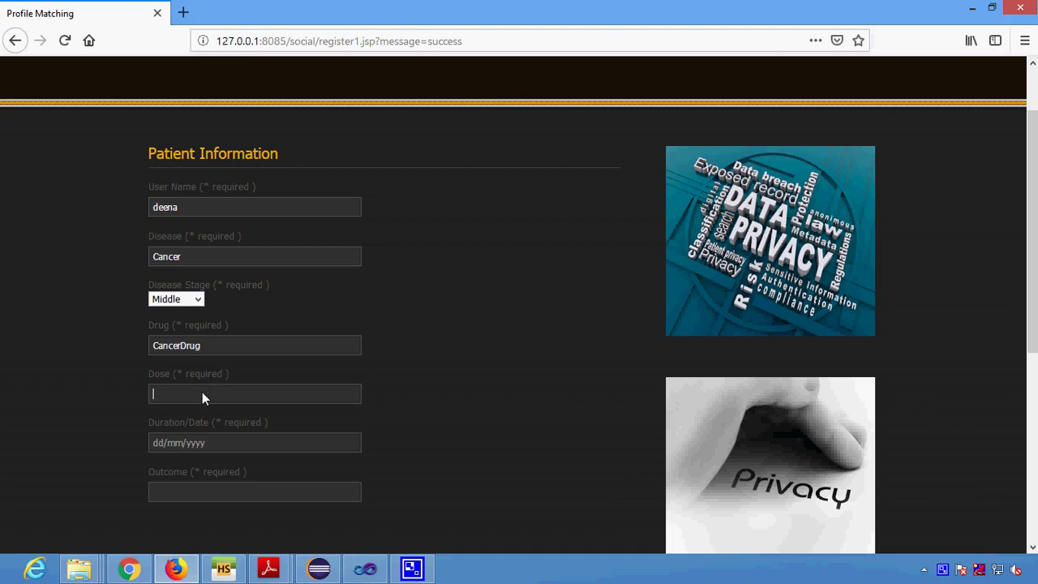
# Set dose 200g, duration 12 Month and outcome Feeling Well.
pyautogui.click(202, 391)
pyautogui.click(185, 428)
pyautogui.click(189, 442)
pyautogui.write('12')
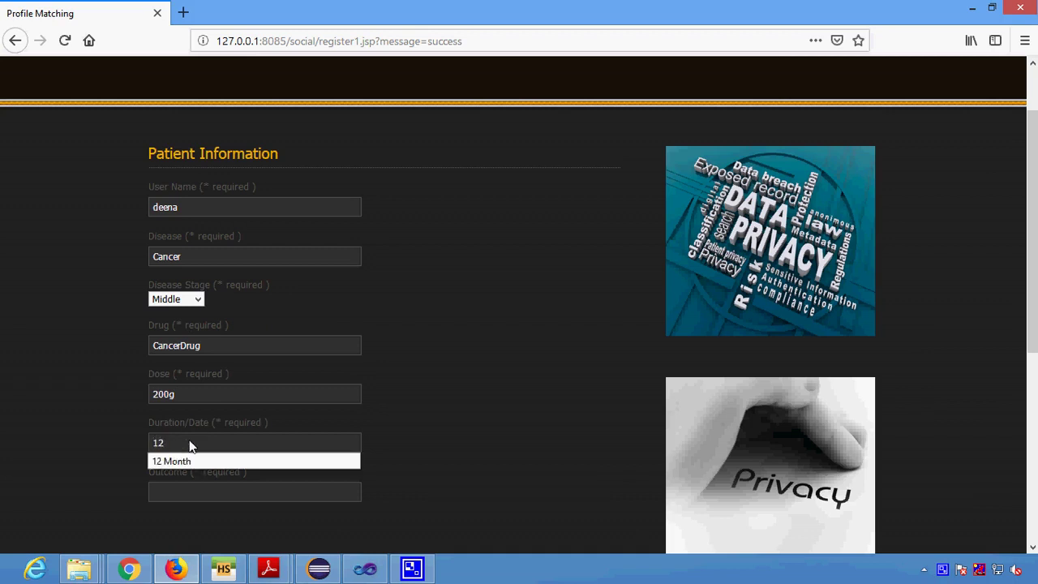
pyautogui.press('Down')
pyautogui.press('Return')
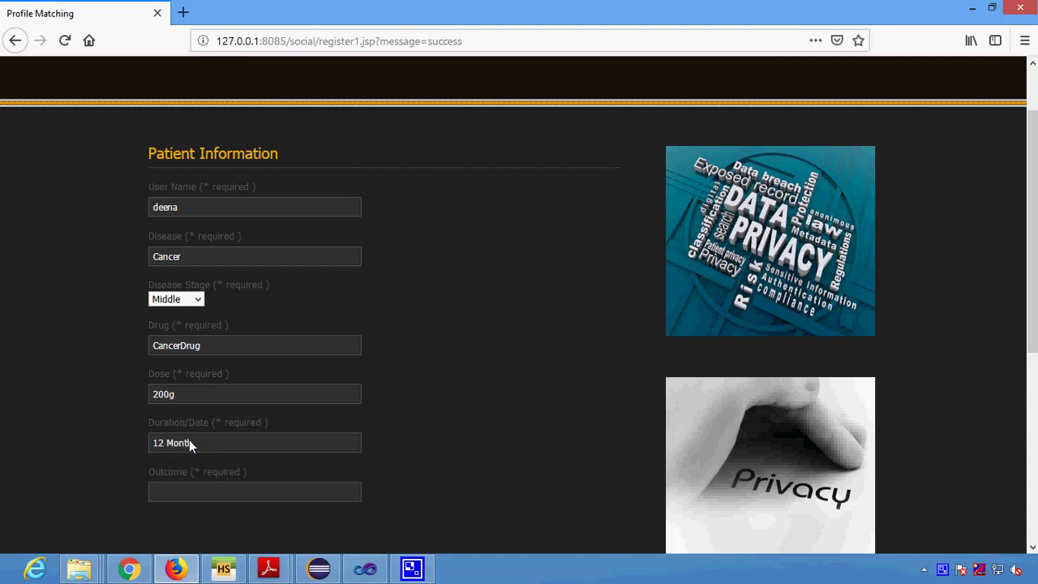
pyautogui.click(189, 495)
pyautogui.write('Fe')
pyautogui.press('Down')
pyautogui.press('Down')
pyautogui.press('Return')
pyautogui.scroll(-3, 189, 496)
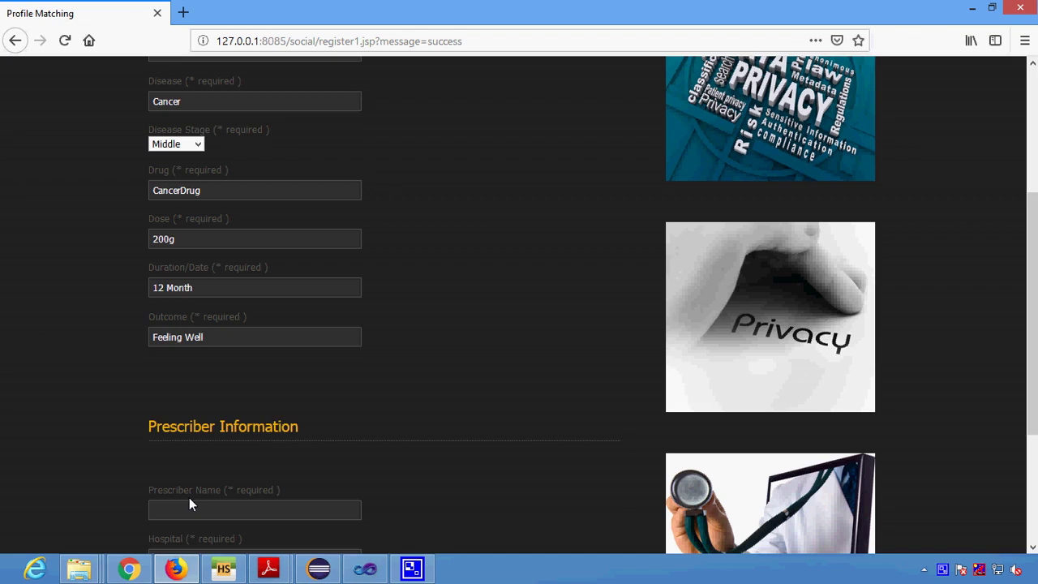
# Fill the prescriber name from its suggestion, choose American Hospital, and submit the patient information.
pyautogui.scroll(-2, 194, 507)
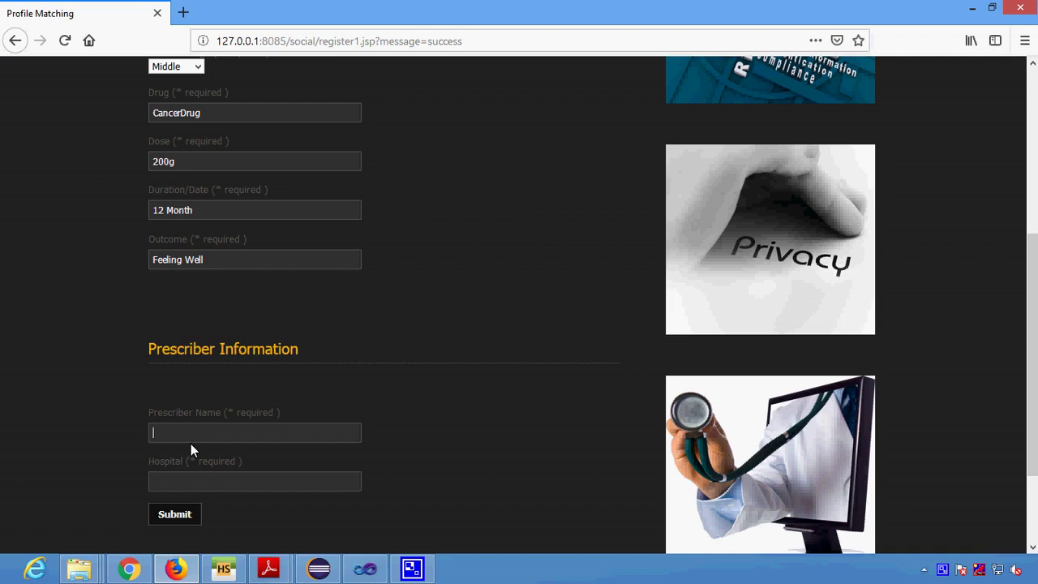
pyautogui.write('Ste')
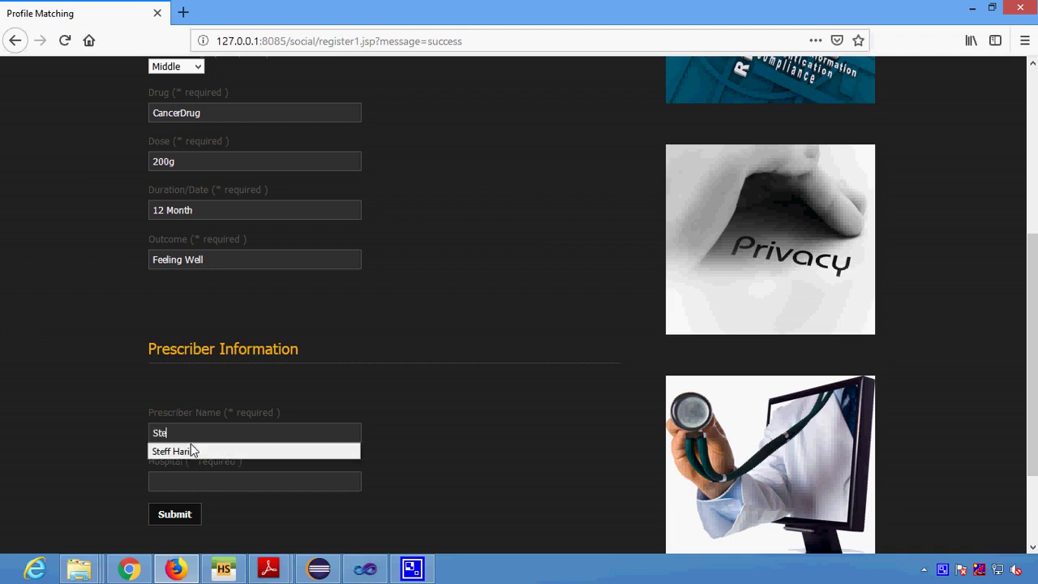
pyautogui.click(192, 451)
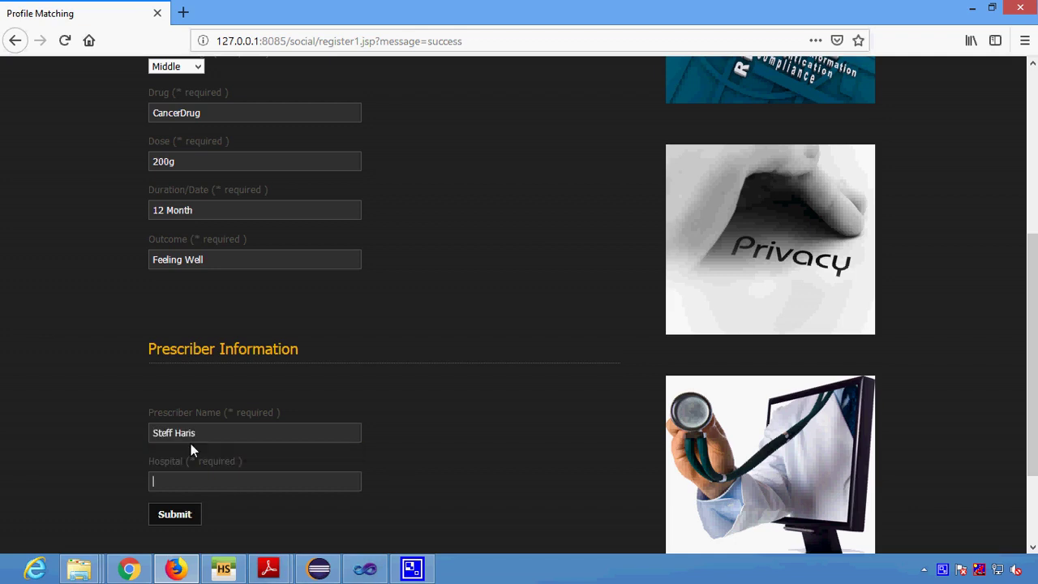
pyautogui.write('A')
pyautogui.press('Down')
pyautogui.press('Return')
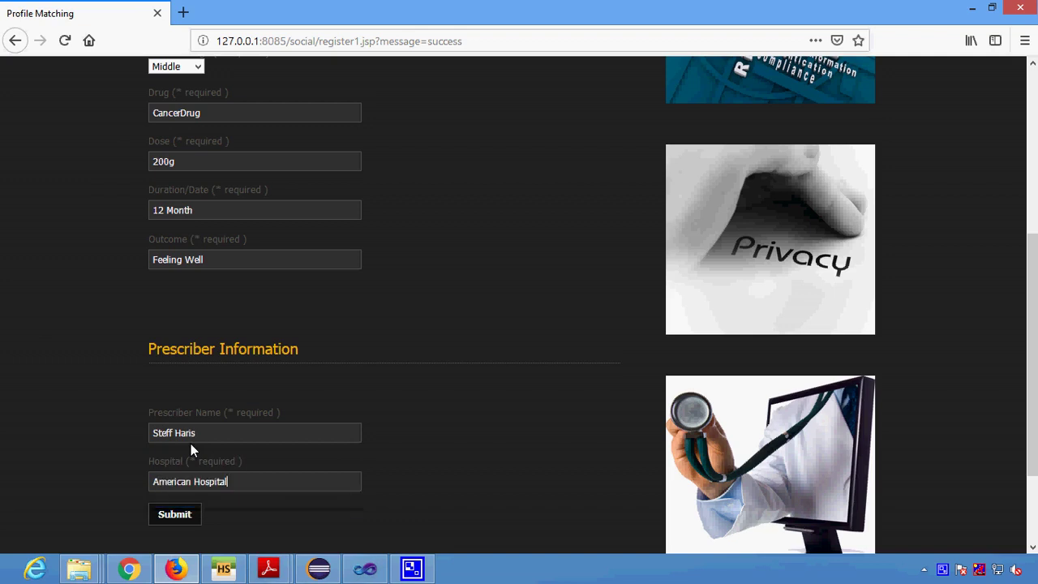
pyautogui.click(174, 514)
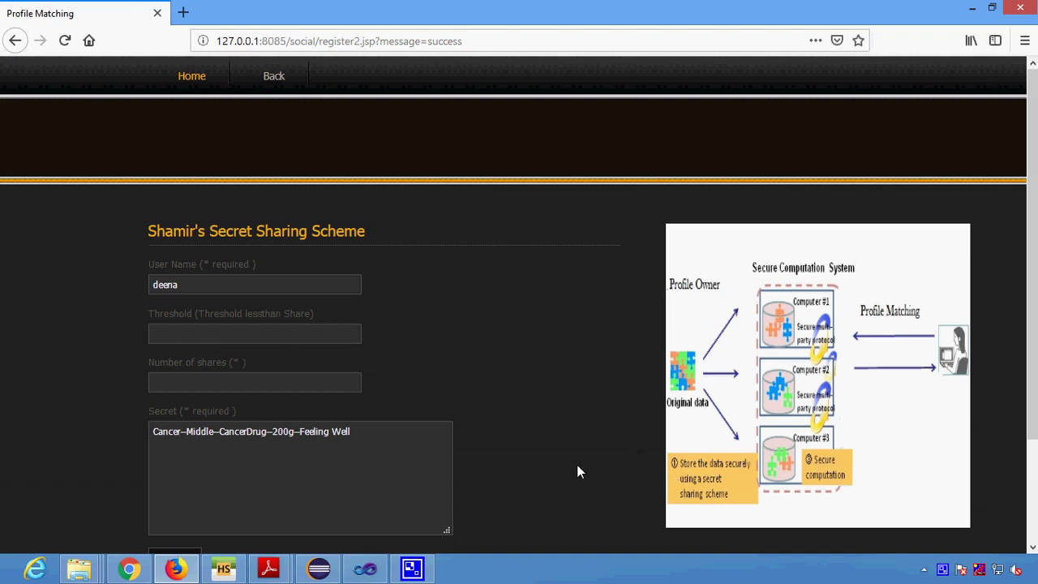
# Share the secret using Shamir's scheme with threshold 2 and 4 shares.
pyautogui.click(214, 335)
pyautogui.write('2')
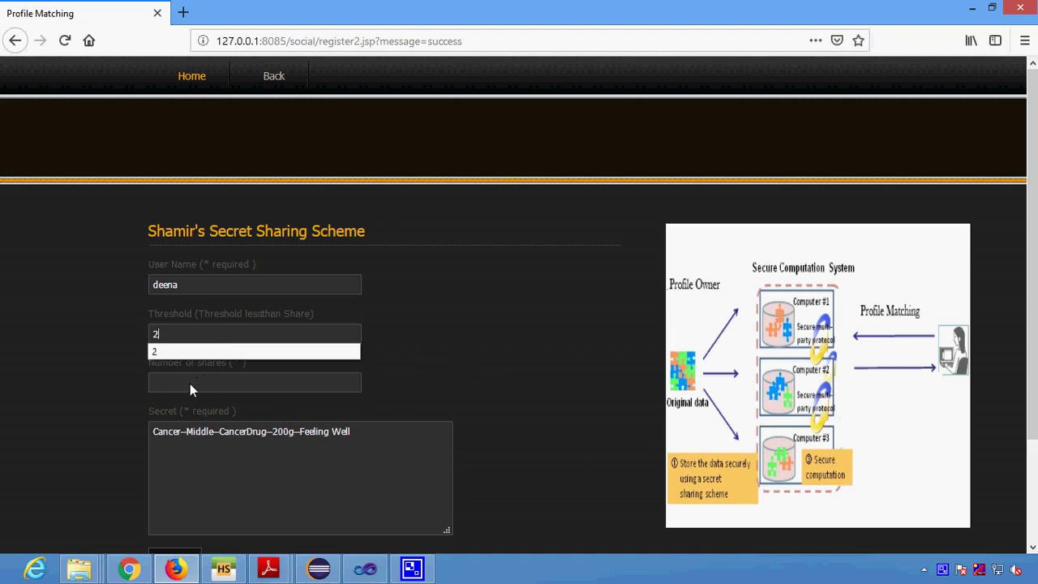
pyautogui.click(190, 384)
pyautogui.write('4')
pyautogui.press('Escape')
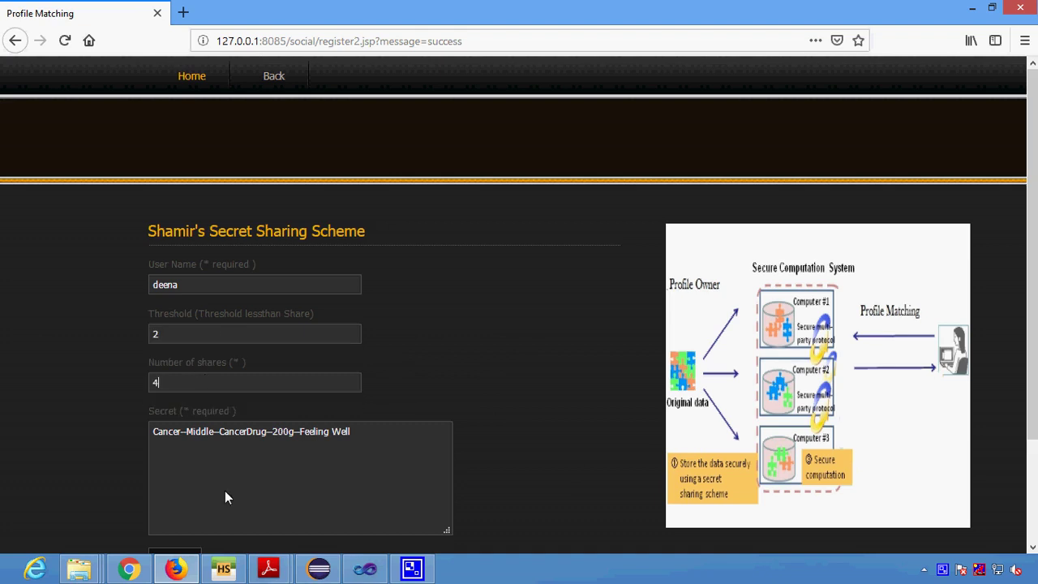
pyautogui.scroll(-3, 225, 491)
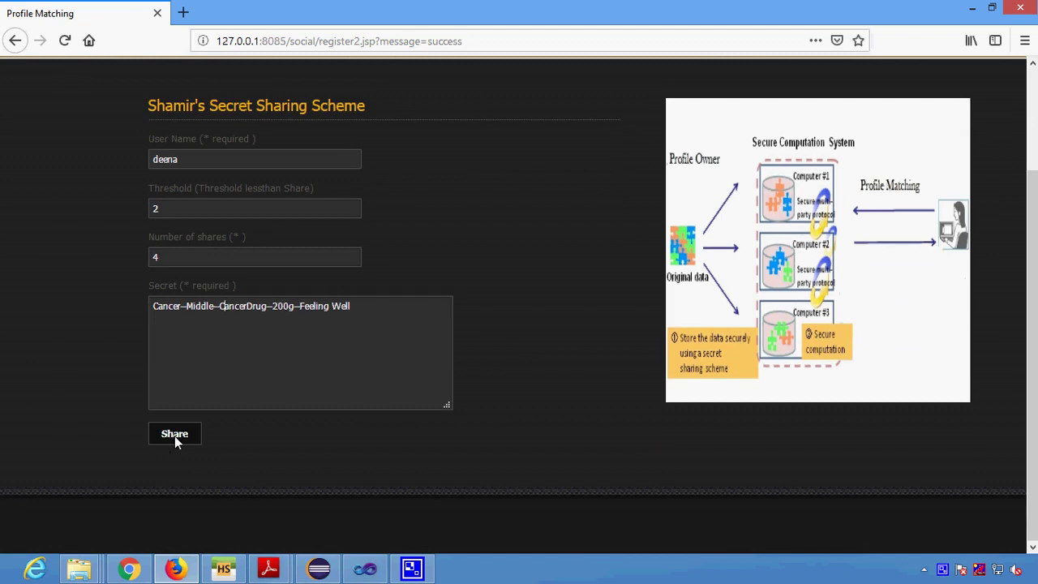
pyautogui.click(174, 435)
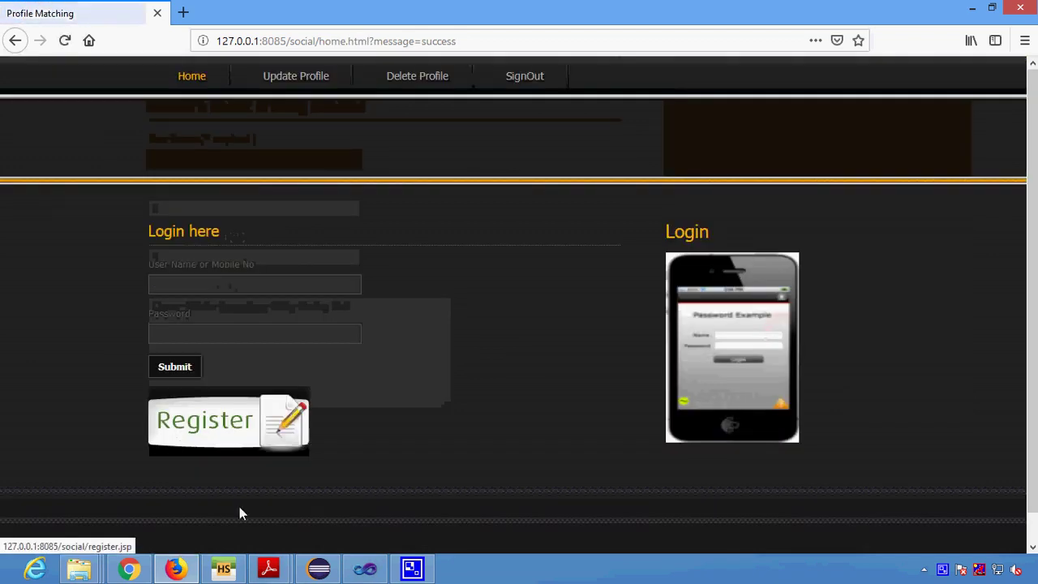
# Log in with the new account's user name and password, declining Firefox's save-login prompt.
pyautogui.click(216, 288)
pyautogui.write('d')
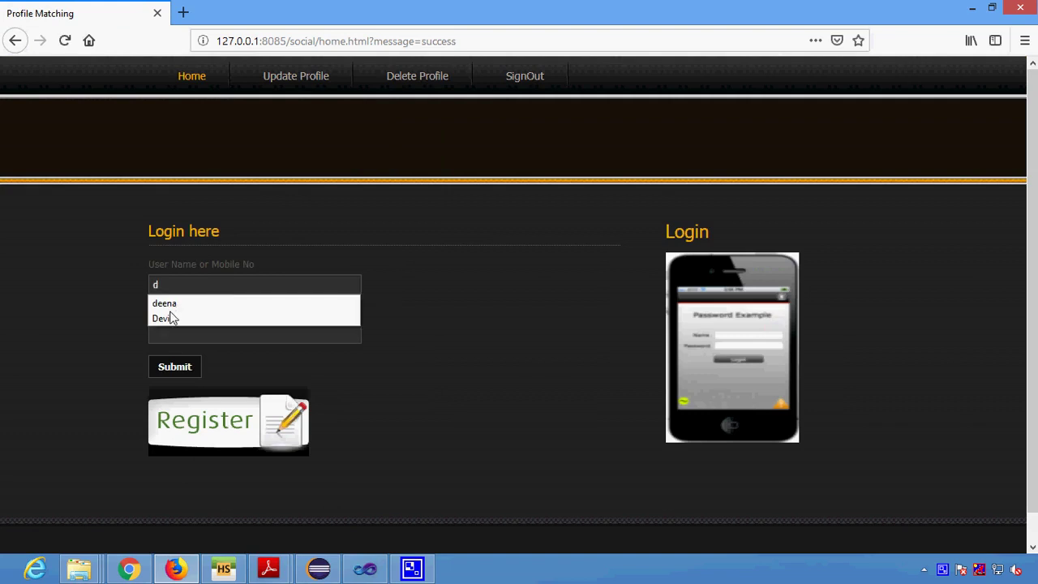
pyautogui.press('Escape')
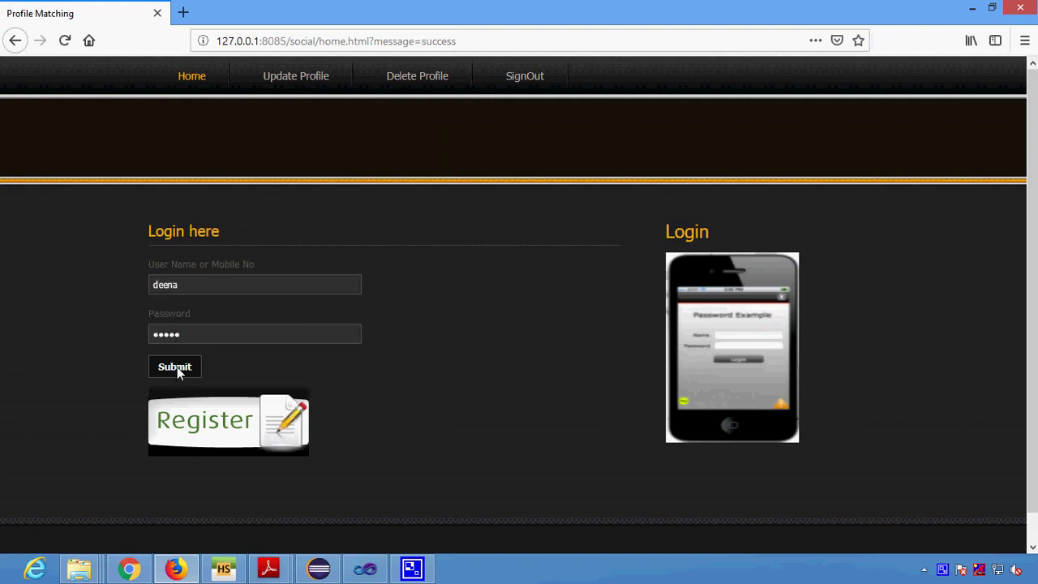
pyautogui.click(177, 366)
pyautogui.click(387, 175)
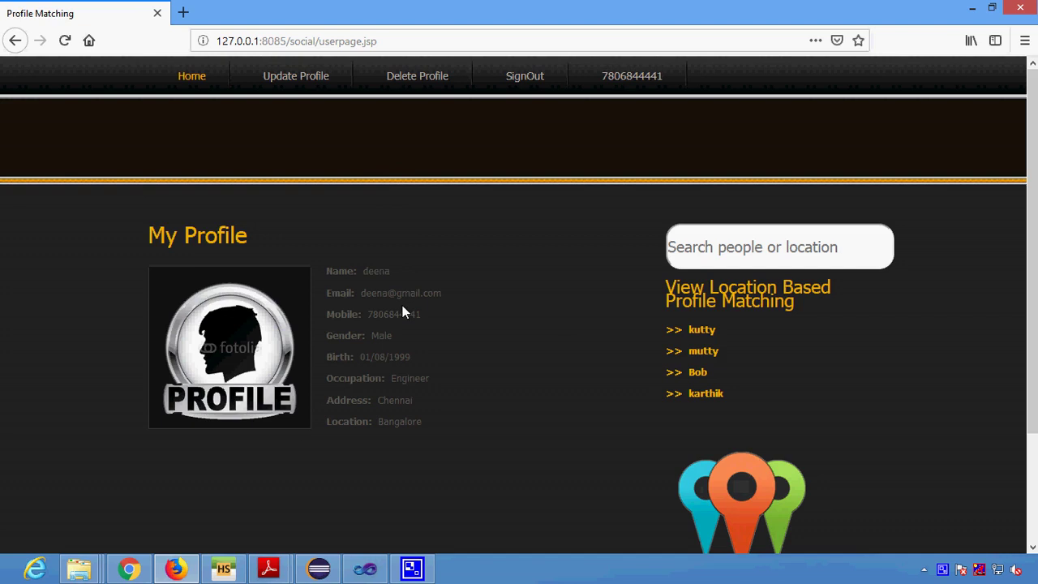
# Search for the other patient, open the 100.0% profile match, then view her full profile.
pyautogui.click(744, 254)
pyautogui.write('hema')
pyautogui.press('Return')
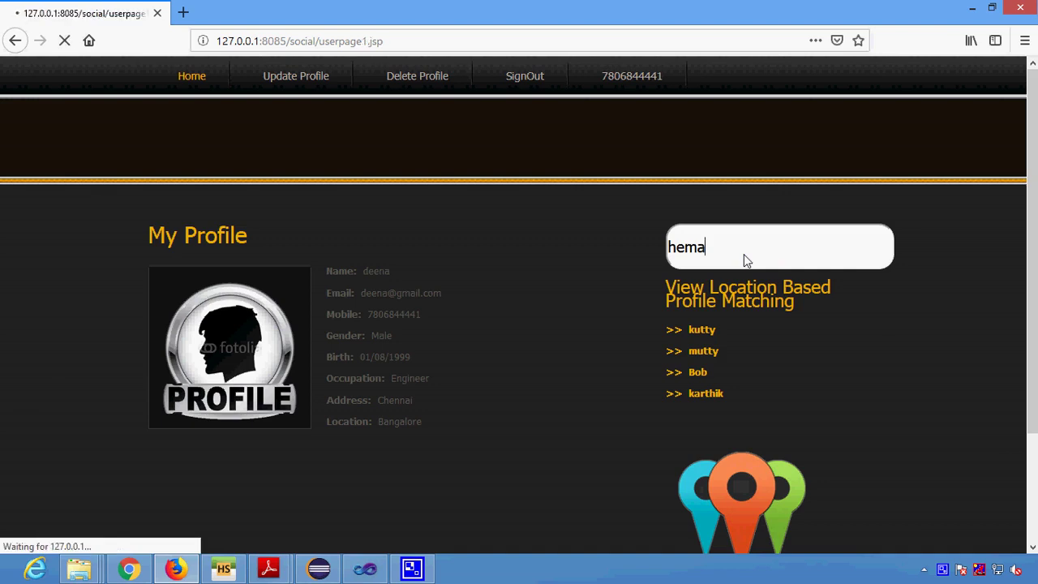
pyautogui.click(678, 337)
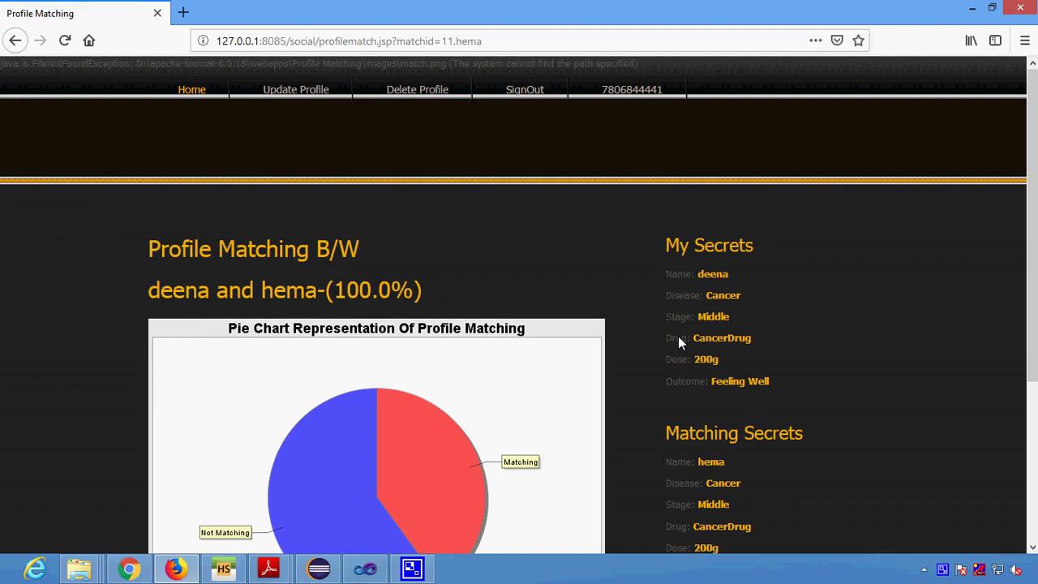
pyautogui.scroll(-3, 678, 336)
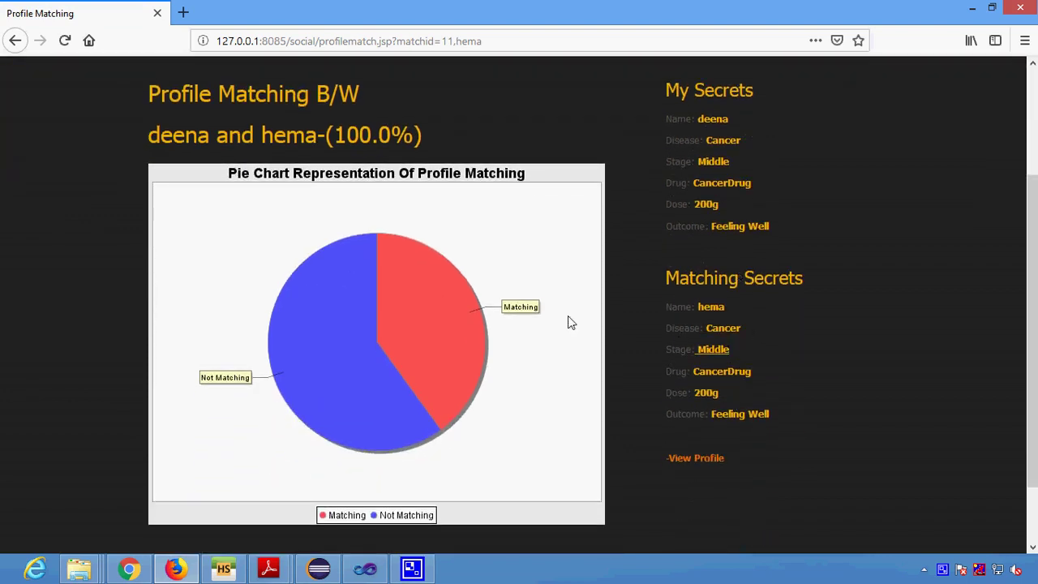
pyautogui.moveTo(345, 140); pyautogui.dragTo(491, 162)
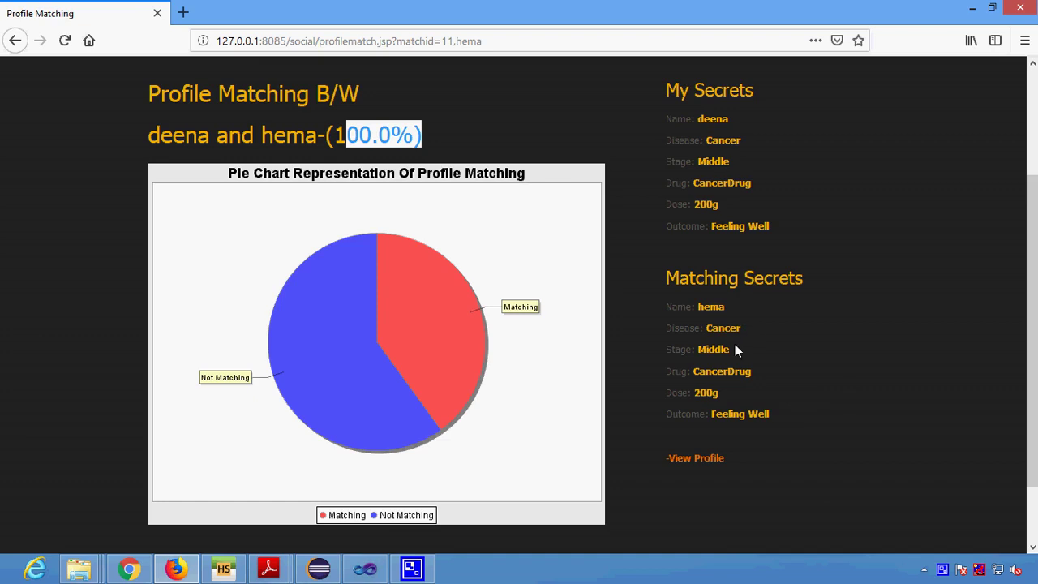
pyautogui.click(686, 461)
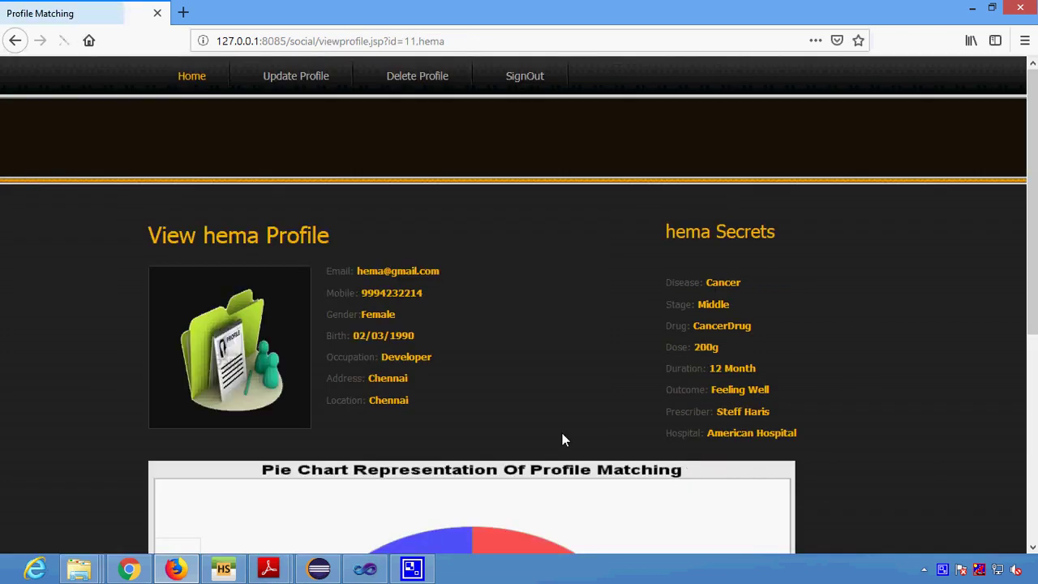